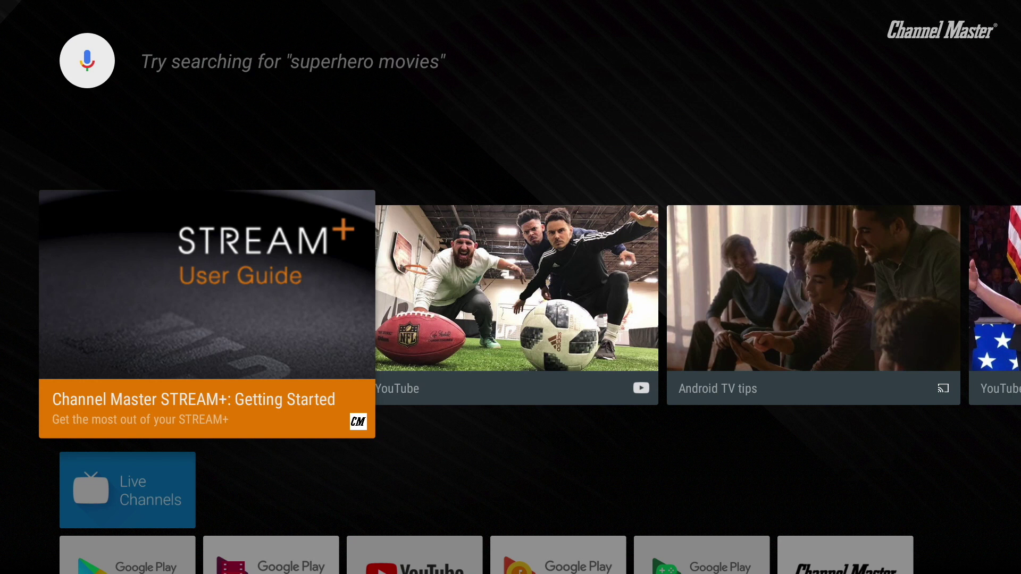
Move down the home screen from Live Channels through the YouTube TV apps row to Settings
{"action": "key", "text": "Down"}
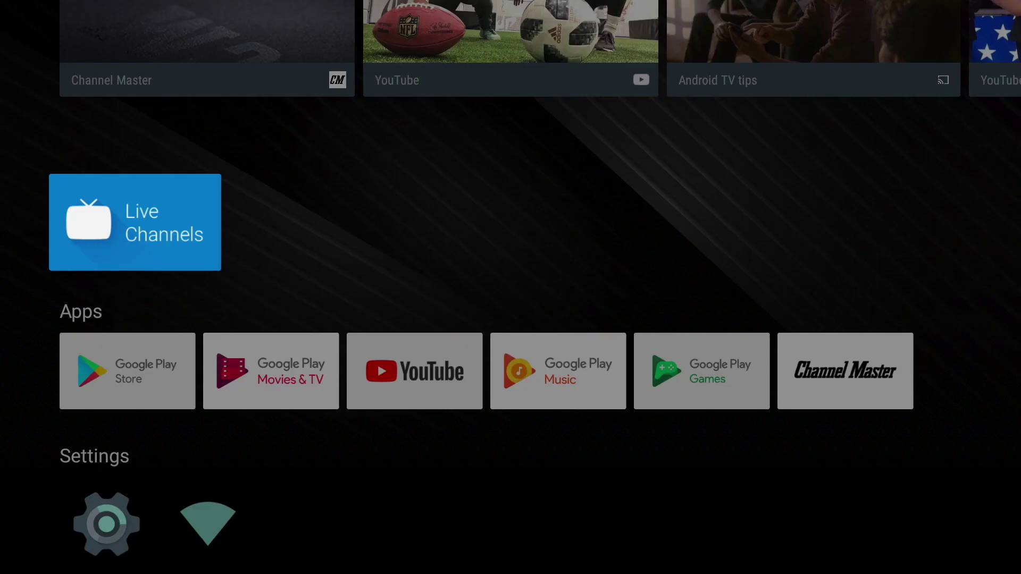
{"action": "key", "text": "Down"}
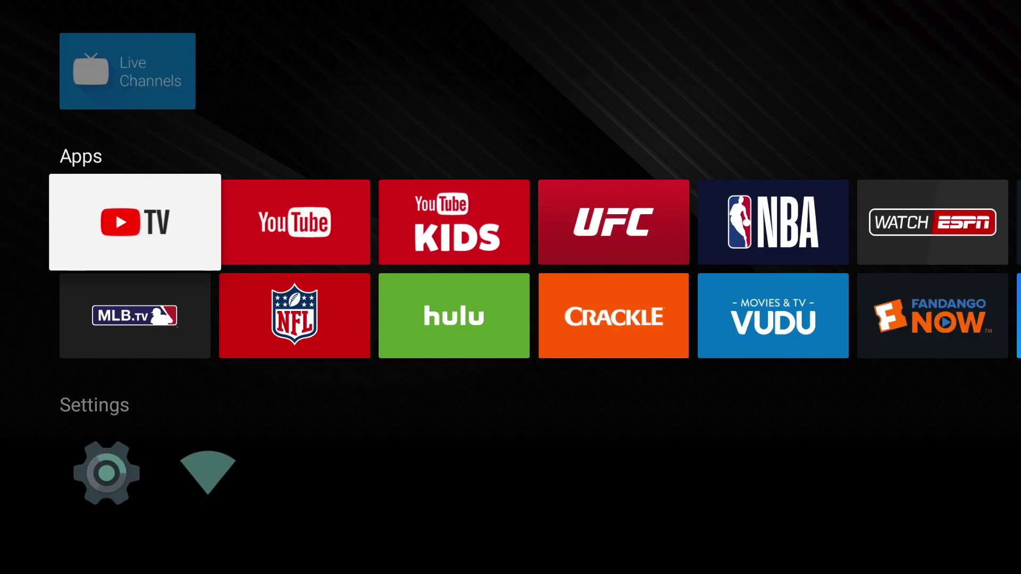
{"action": "key", "text": "Down"}
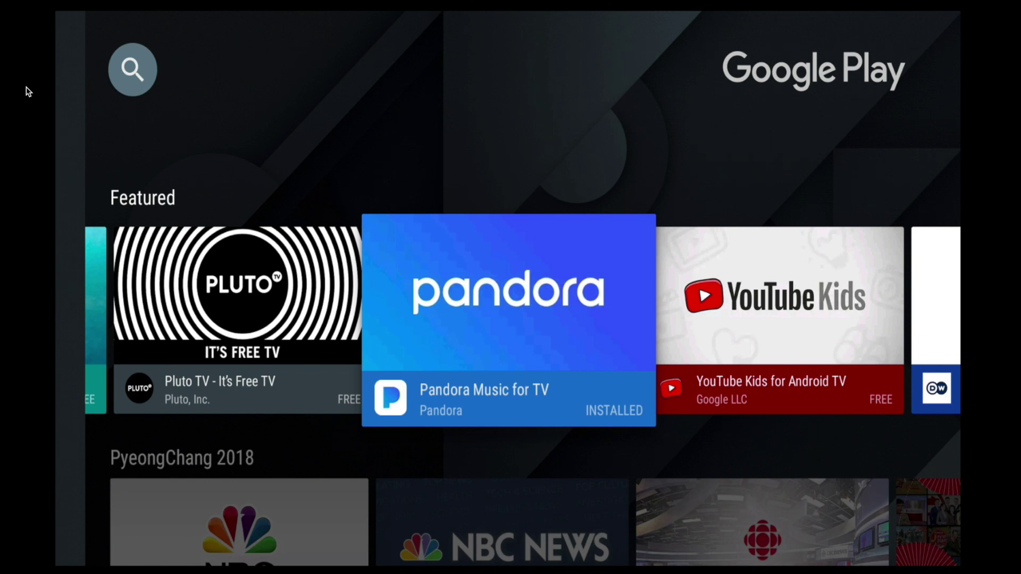
Scroll the Featured row past YouTube Kids and DW to HBO NOW and open its listing
{"action": "key", "text": "Right"}
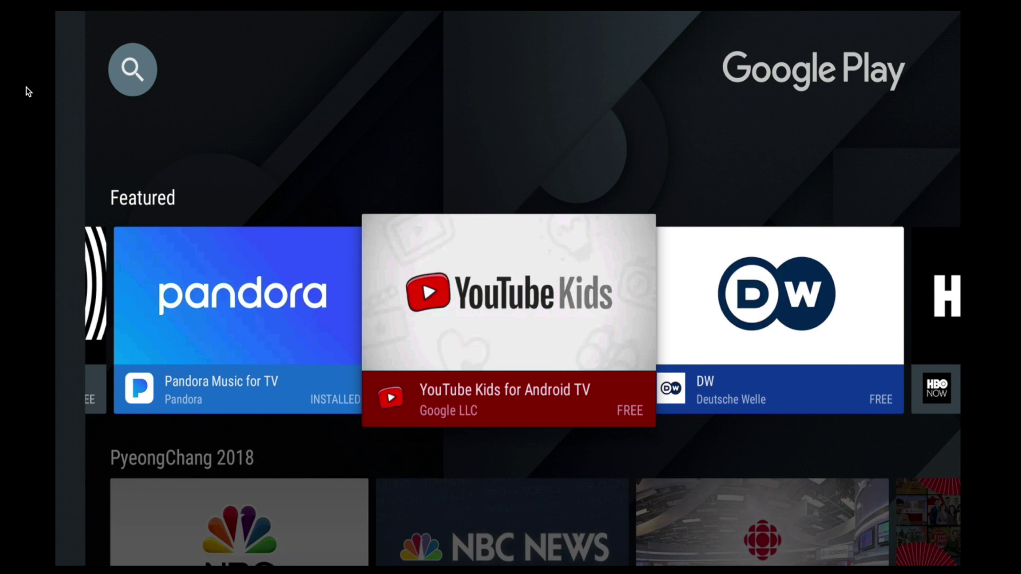
{"action": "key", "text": "Right"}
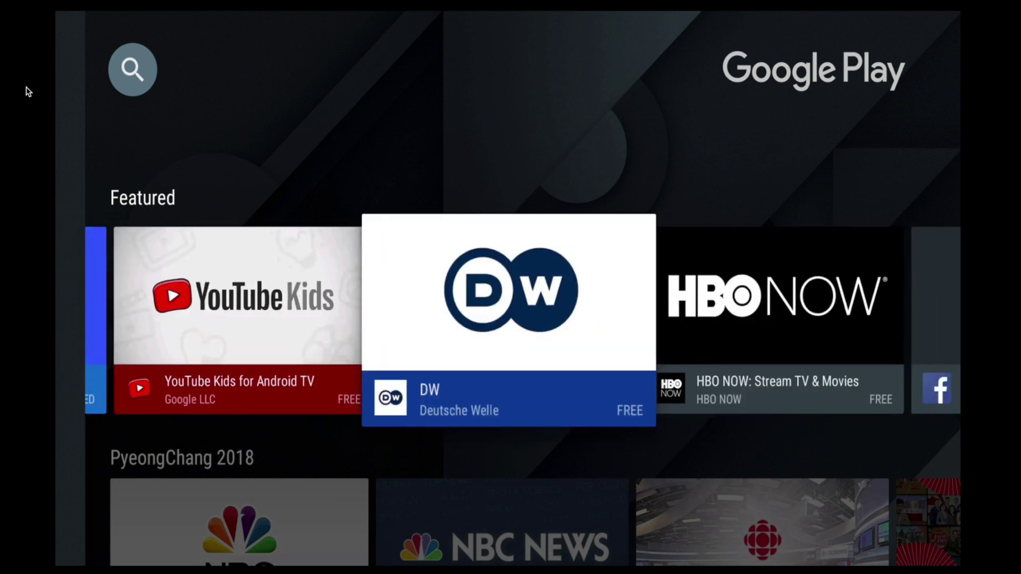
{"action": "key", "text": "Right"}
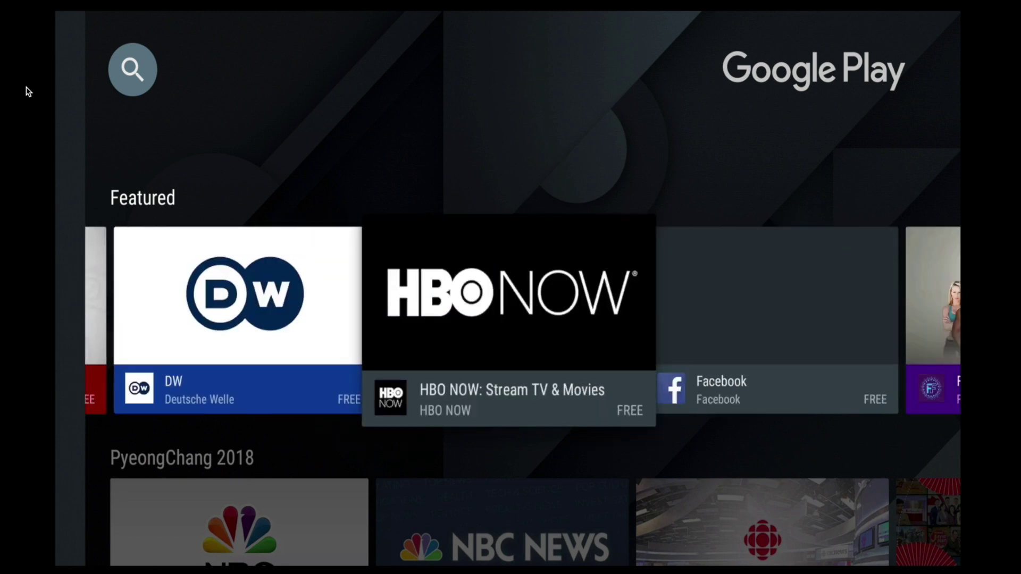
{"action": "key", "text": "Return"}
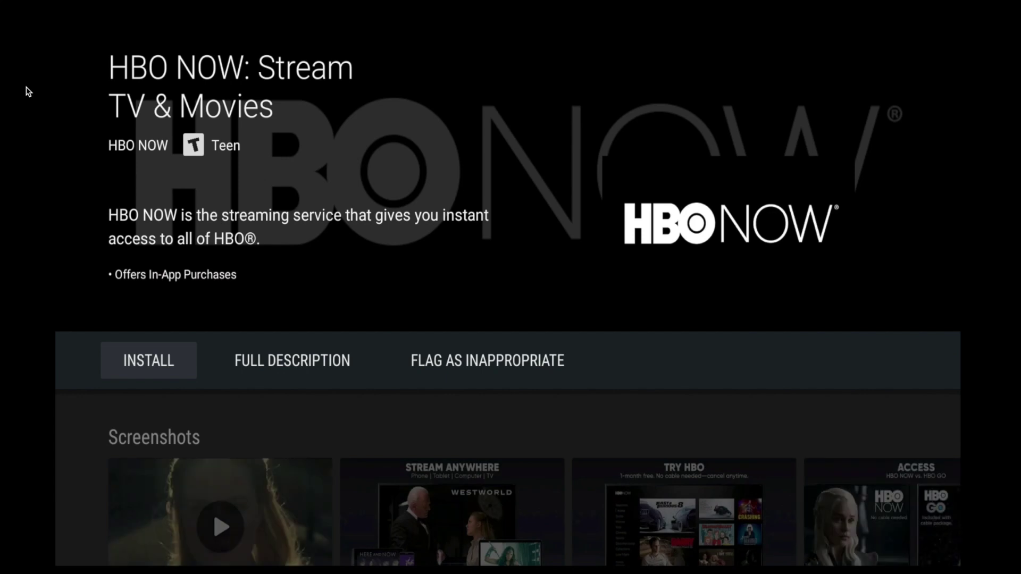
Start installing HBO NOW: Stream TV & Movies from its Play Store listing
{"action": "key", "text": "Return"}
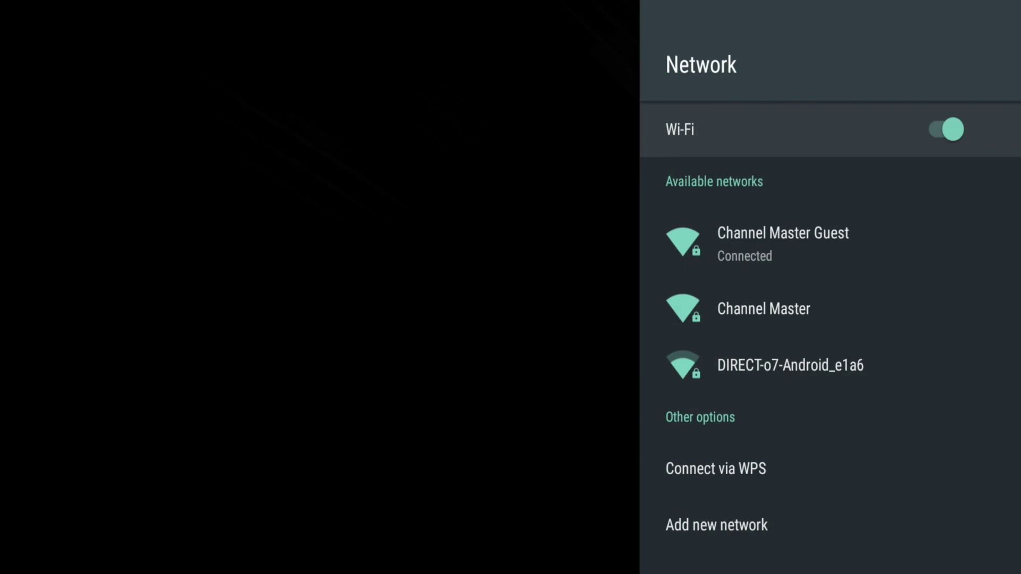
Browse down the list of available Wi-Fi networks
{"action": "key", "text": "Down"}
{"action": "key", "text": "Down"}
{"action": "key", "text": "Down"}
{"action": "key", "text": "Down"}
{"action": "key", "text": "Down"}
{"action": "key", "text": "Down"}
{"action": "key", "text": "Down"}
{"action": "key", "text": "Down"}
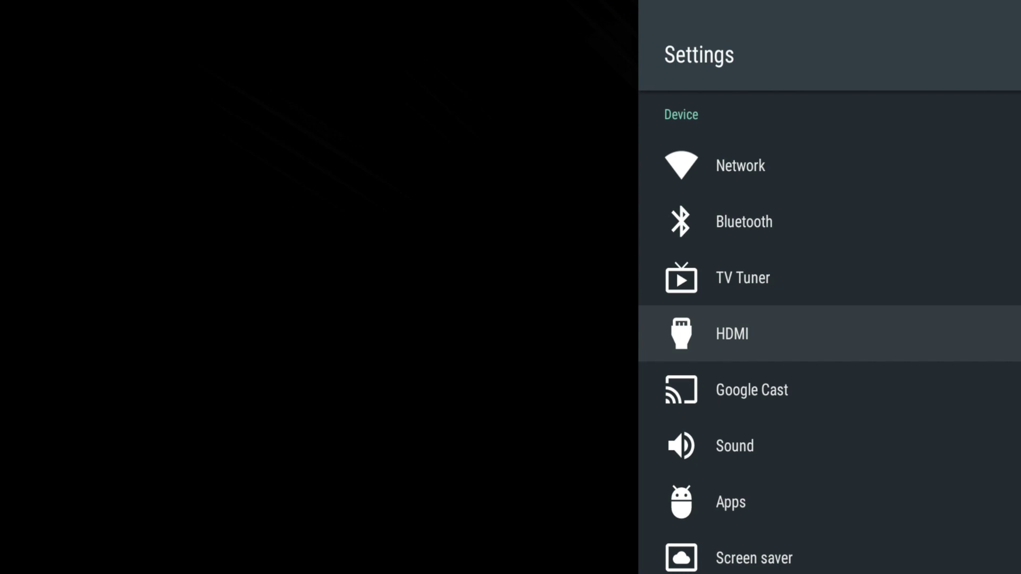
Check the HDMI CEC, Google Cast and Sound pages, then go to the Apps page
{"action": "key", "text": "Return"}
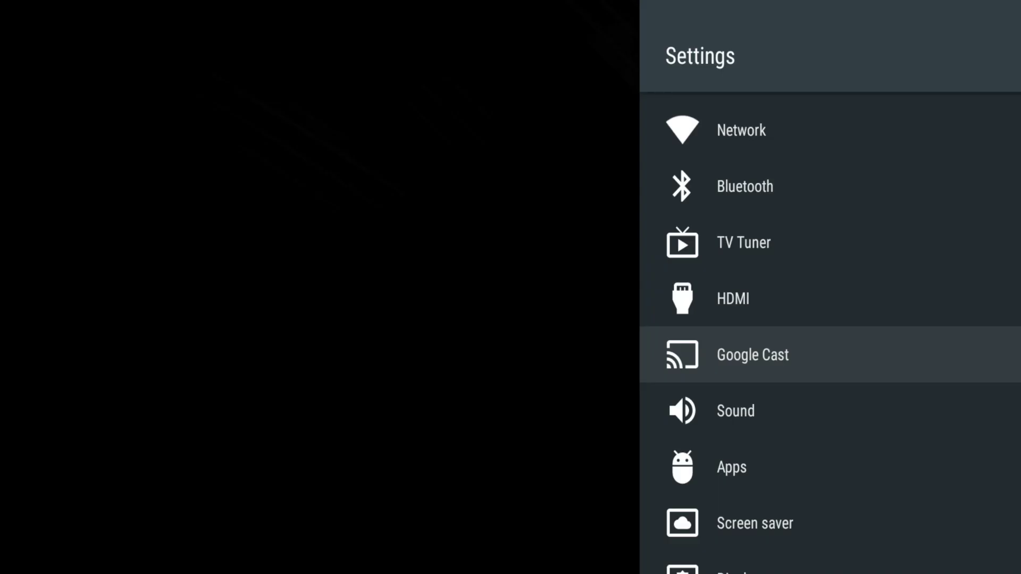
{"action": "key", "text": "Return"}
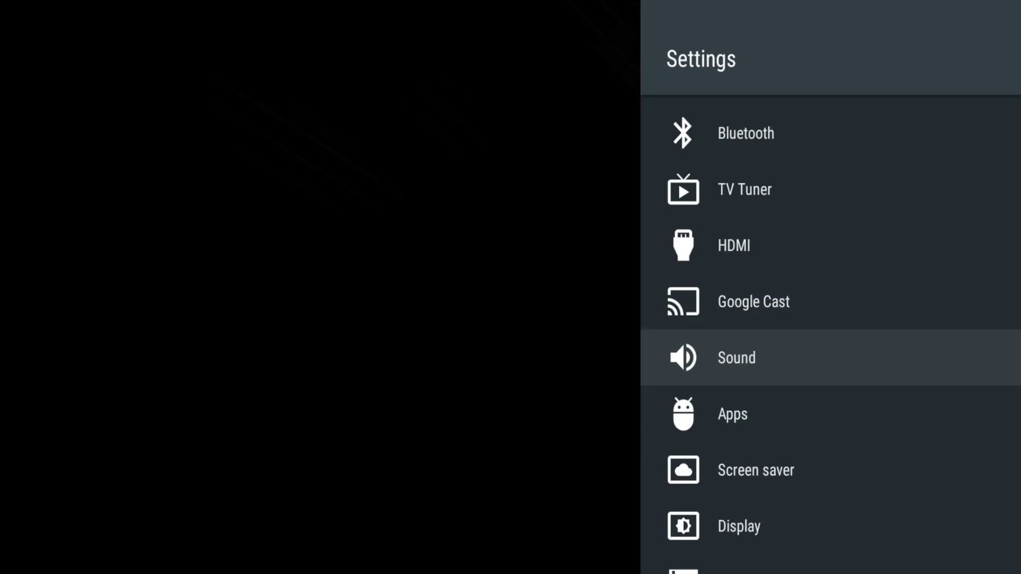
{"action": "key", "text": "Return"}
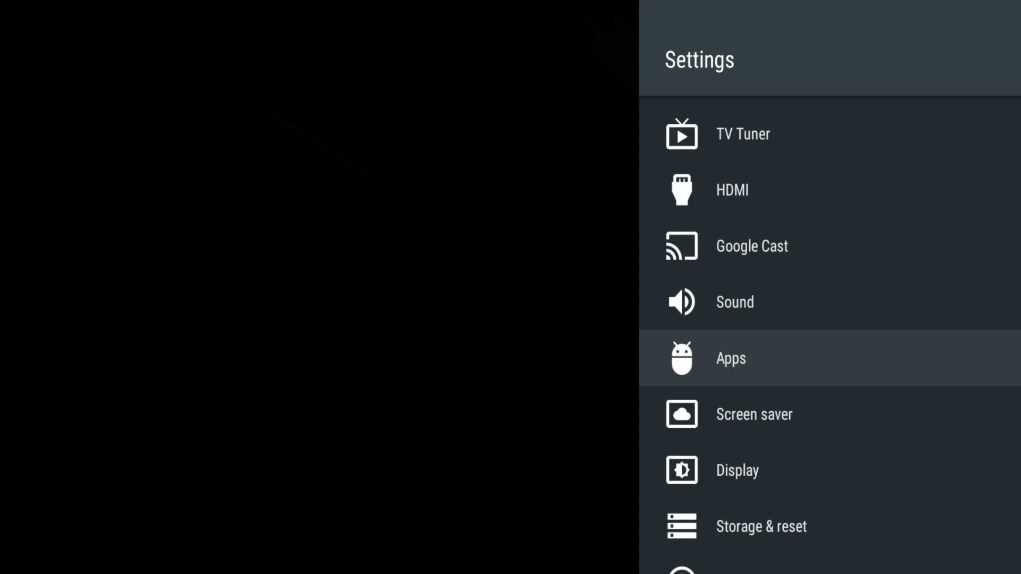
{"action": "key", "text": "Return"}
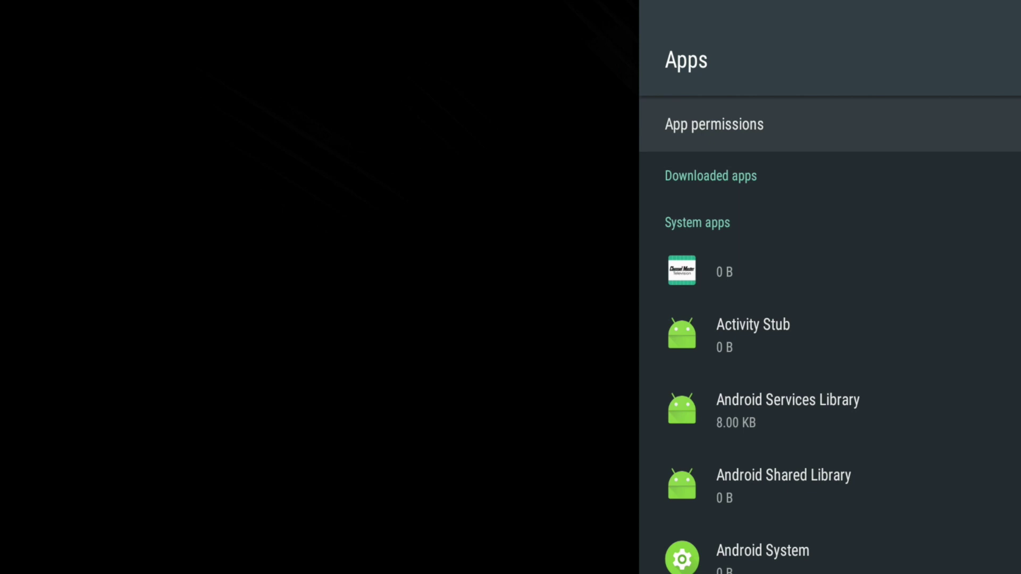
{"action": "key", "text": "Down"}
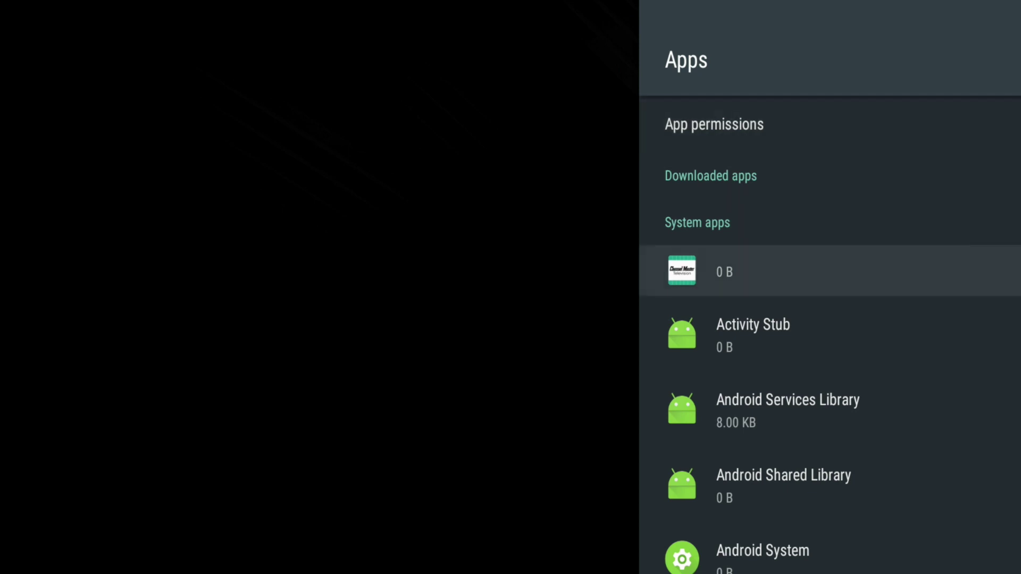
{"action": "key", "text": "Up"}
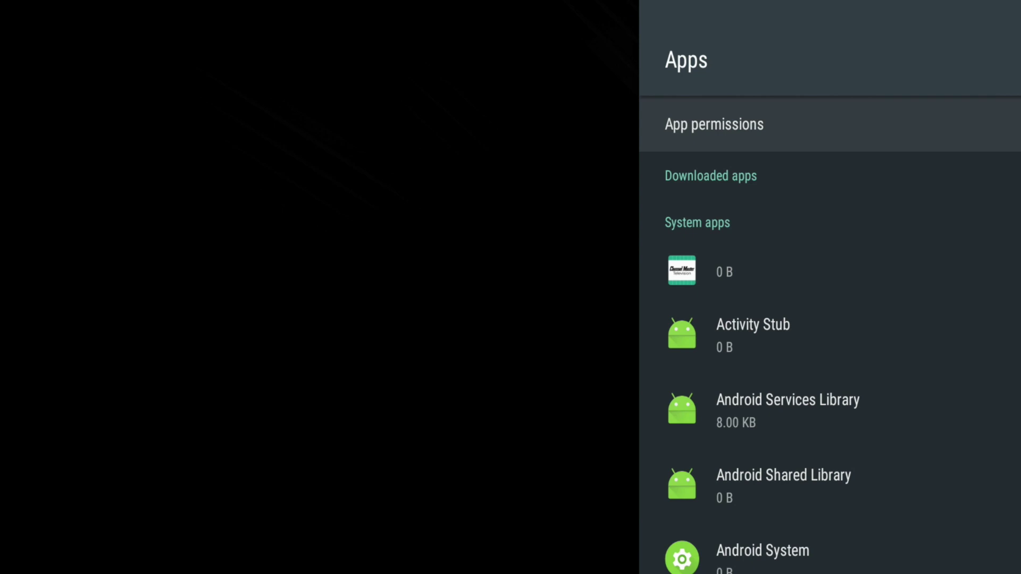
{"action": "key", "text": "Down"}
{"action": "key", "text": "Down"}
{"action": "key", "text": "Down"}
{"action": "key", "text": "Down"}
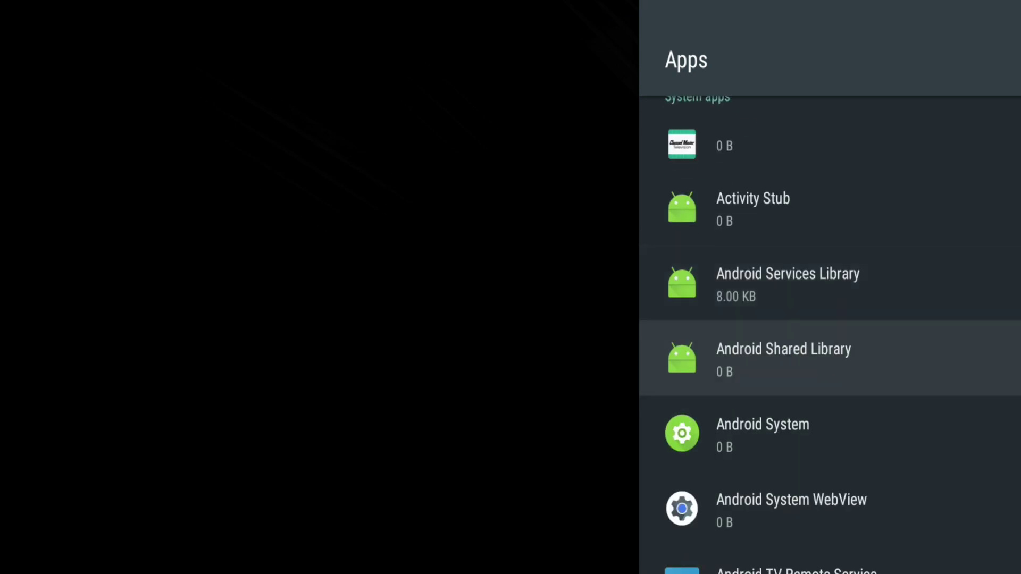
{"action": "key", "text": "Down"}
{"action": "key", "text": "Down"}
{"action": "key", "text": "Down"}
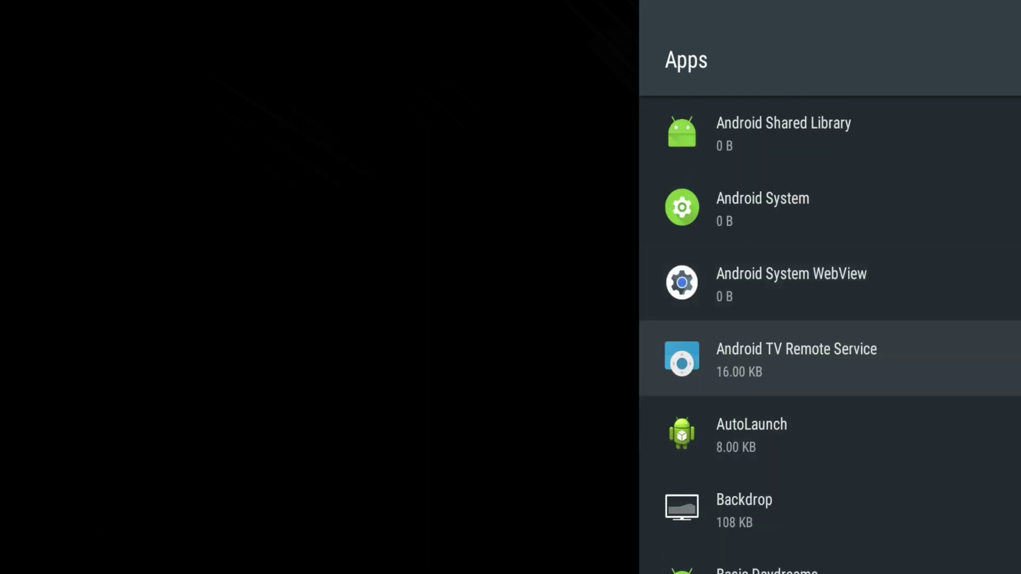
{"action": "key", "text": "Down"}
{"action": "key", "text": "Down"}
{"action": "key", "text": "Down"}
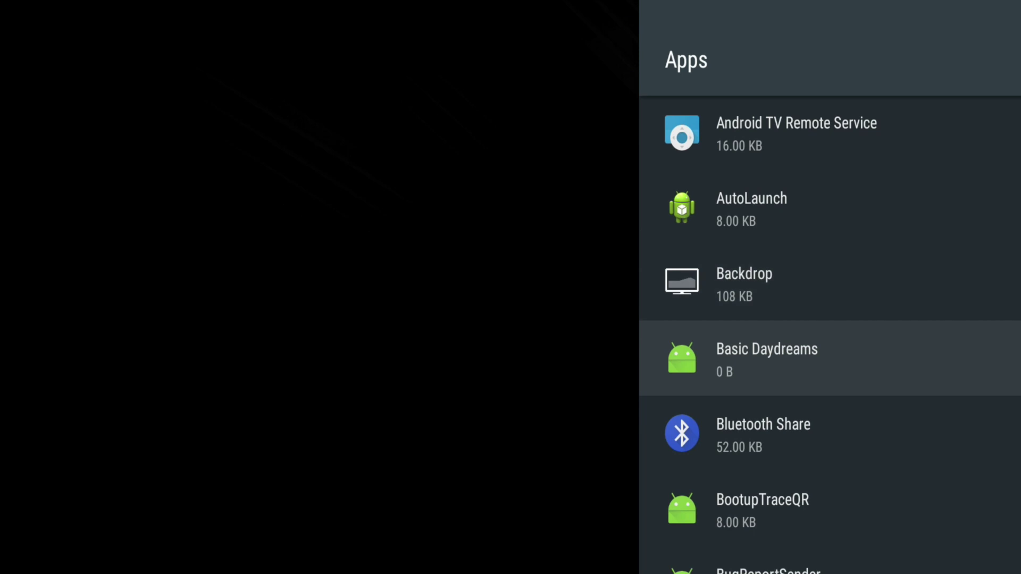
{"action": "key", "text": "Down"}
{"action": "key", "text": "Down"}
{"action": "key", "text": "Down"}
{"action": "key", "text": "Down"}
{"action": "key", "text": "Down"}
{"action": "key", "text": "Down"}
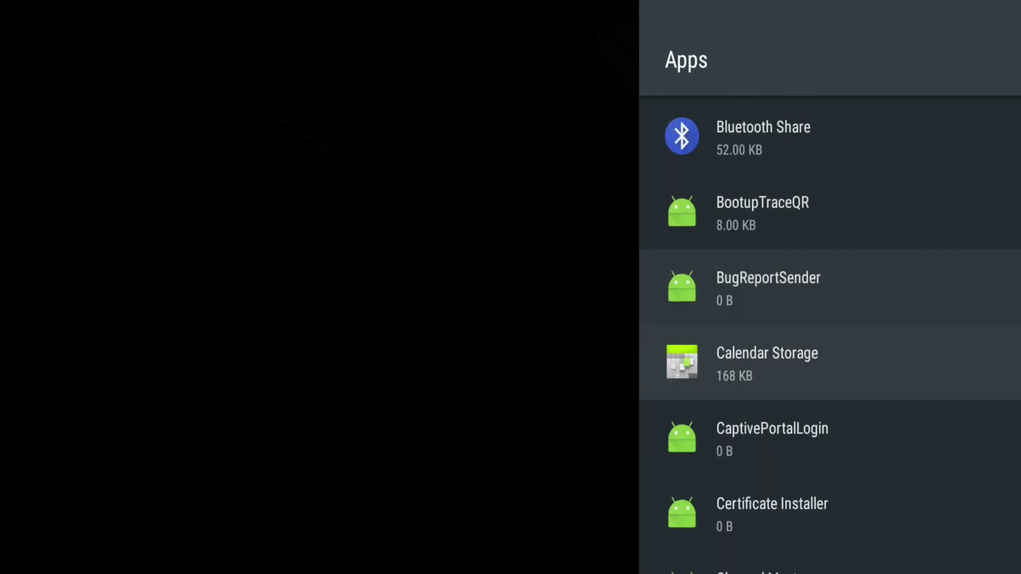
{"action": "key", "text": "Down"}
{"action": "key", "text": "Down"}
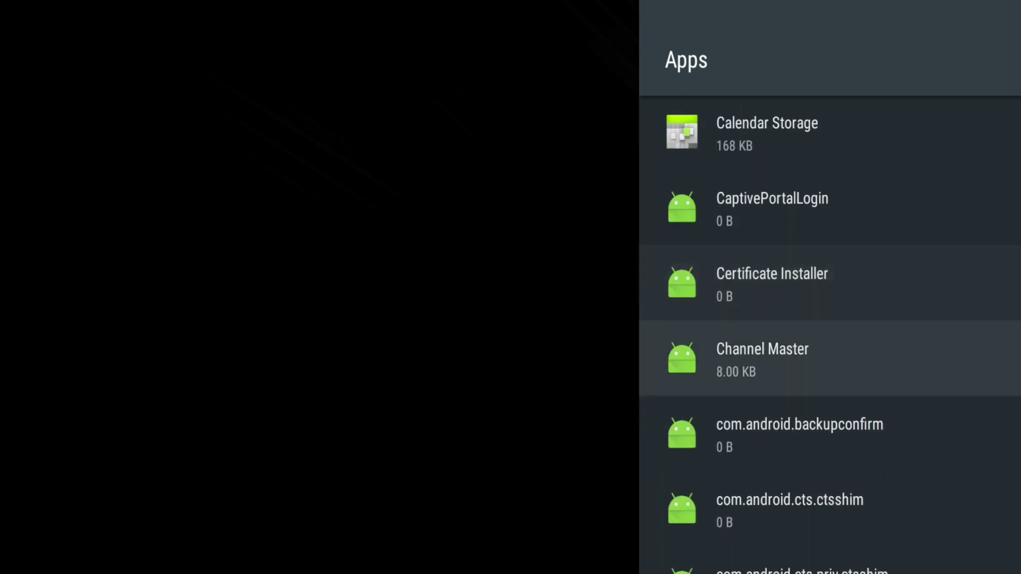
{"action": "key", "text": "Up"}
{"action": "key", "text": "Up"}
{"action": "key", "text": "Up"}
{"action": "key", "text": "Up"}
{"action": "key", "text": "Up"}
{"action": "key", "text": "Up"}
{"action": "key", "text": "Up"}
{"action": "key", "text": "Up"}
{"action": "key", "text": "Up"}
{"action": "key", "text": "Up"}
{"action": "key", "text": "Up"}
{"action": "key", "text": "Up"}
{"action": "key", "text": "Up"}
{"action": "key", "text": "Up"}
{"action": "key", "text": "Up"}
{"action": "key", "text": "Up"}
{"action": "key", "text": "Up"}
{"action": "key", "text": "Up"}
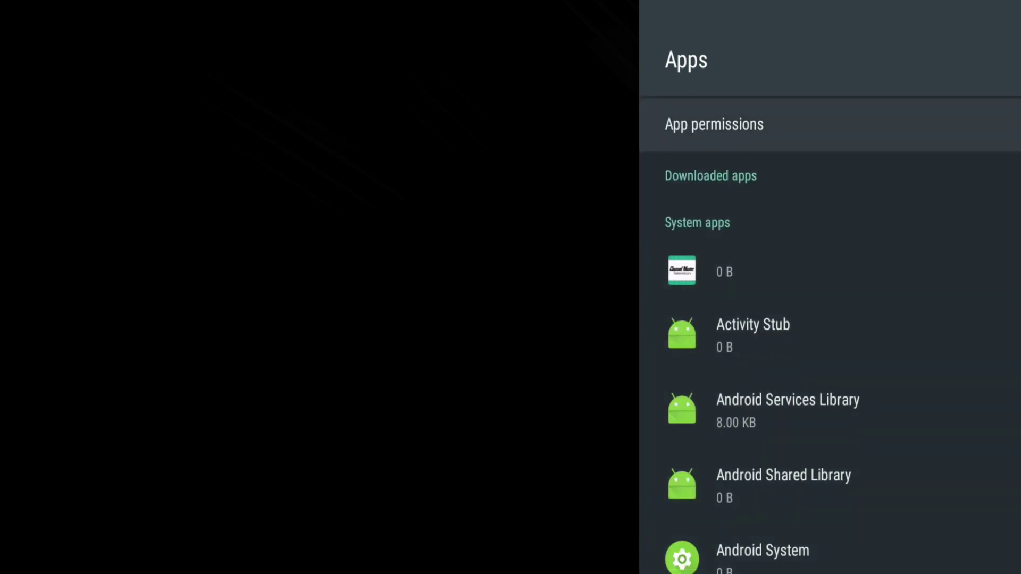
{"action": "key", "text": "Down"}
{"action": "key", "text": "Down"}
{"action": "key", "text": "Down"}
{"action": "key", "text": "Down"}
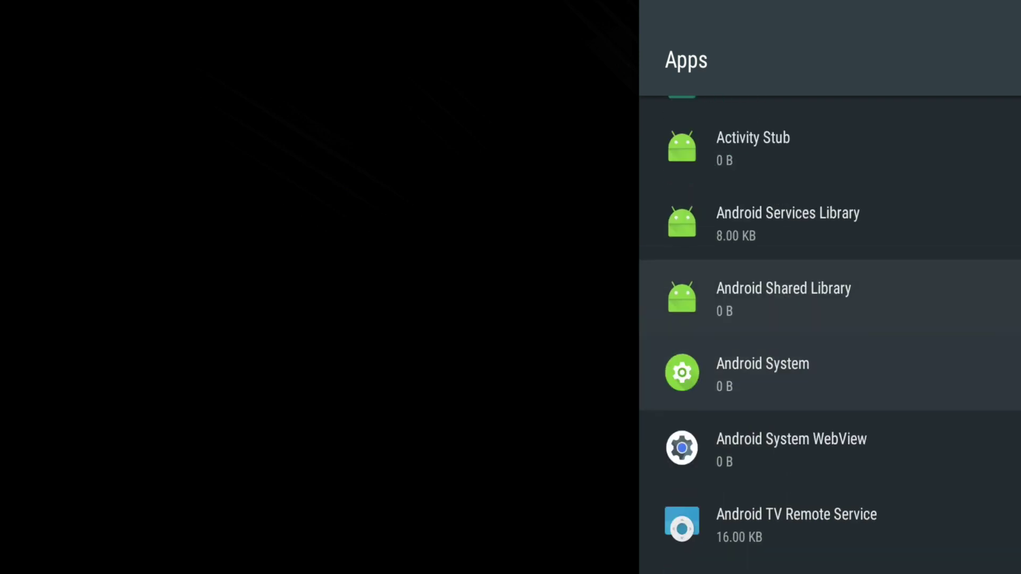
{"action": "key", "text": "Down"}
{"action": "key", "text": "Down"}
{"action": "key", "text": "Down"}
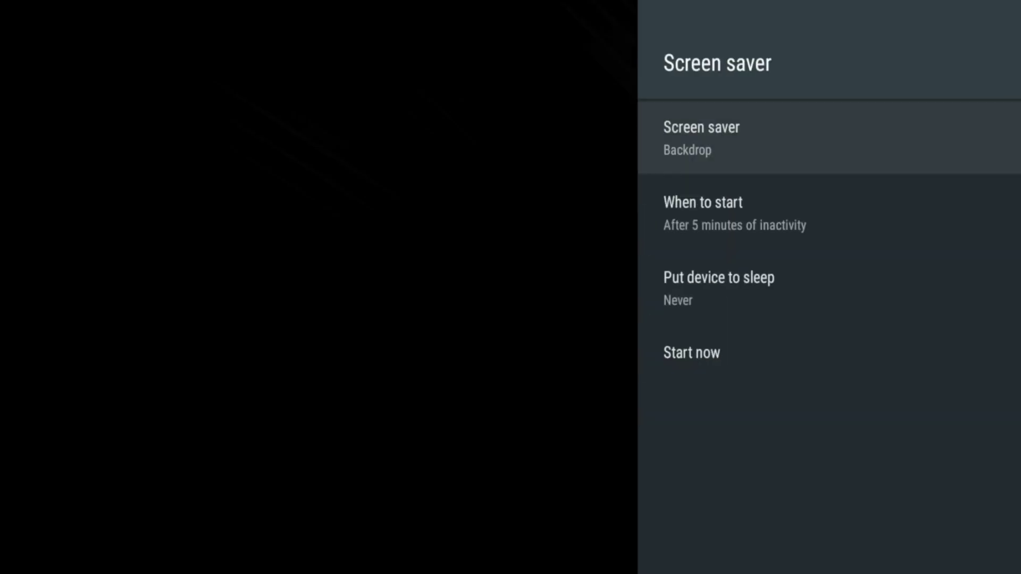
Step through the screen saver's When to start, Put device to sleep and Start now options
{"action": "key", "text": "Down"}
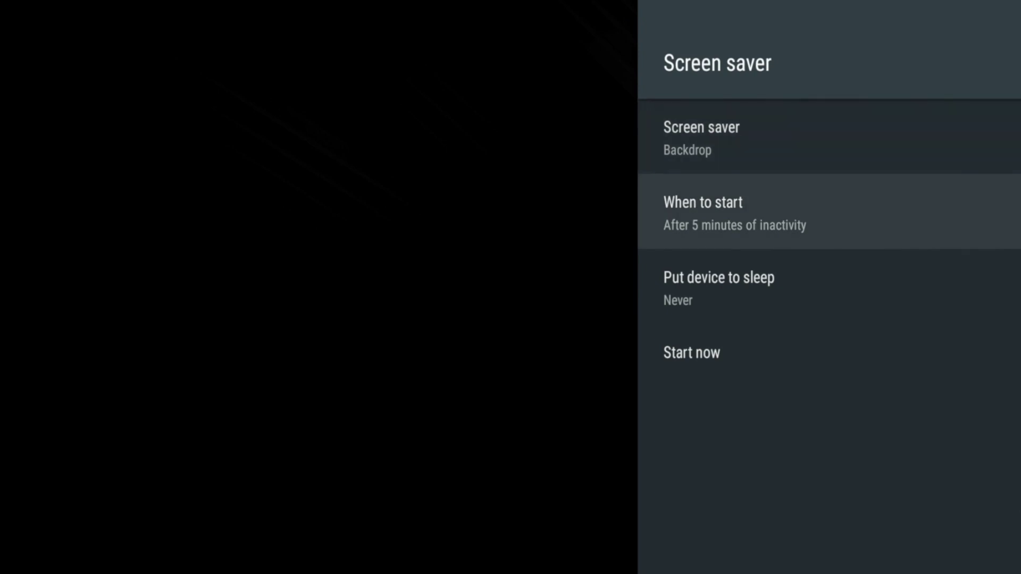
{"action": "key", "text": "Down"}
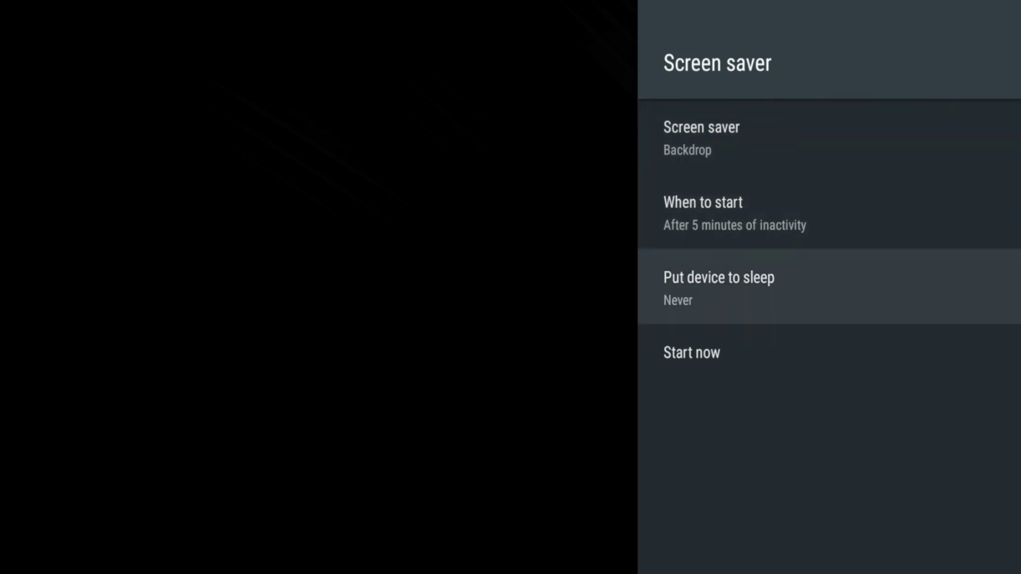
{"action": "key", "text": "Down"}
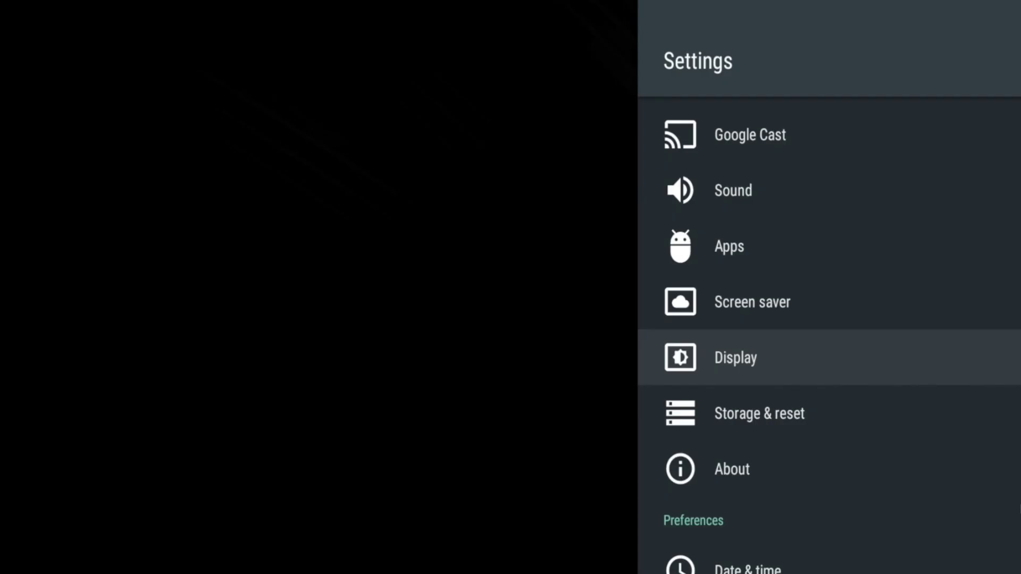
{"action": "key", "text": "Return"}
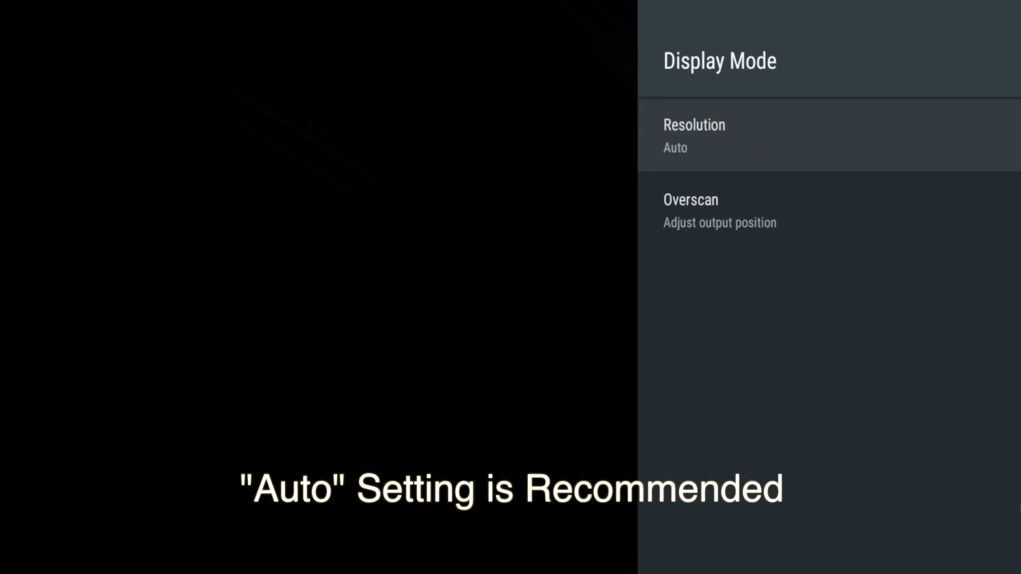
{"action": "key", "text": "Down"}
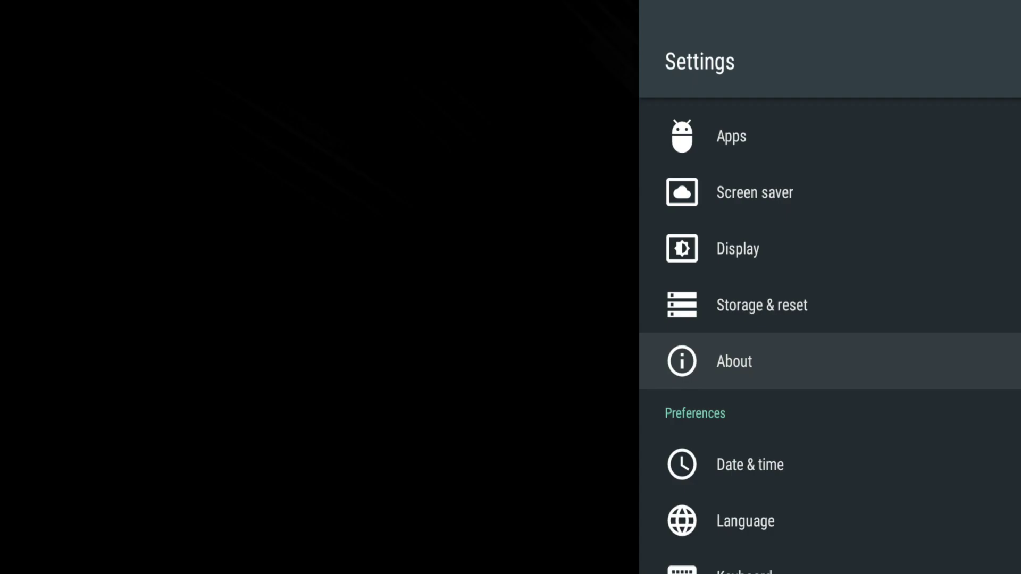
{"action": "key", "text": "Return"}
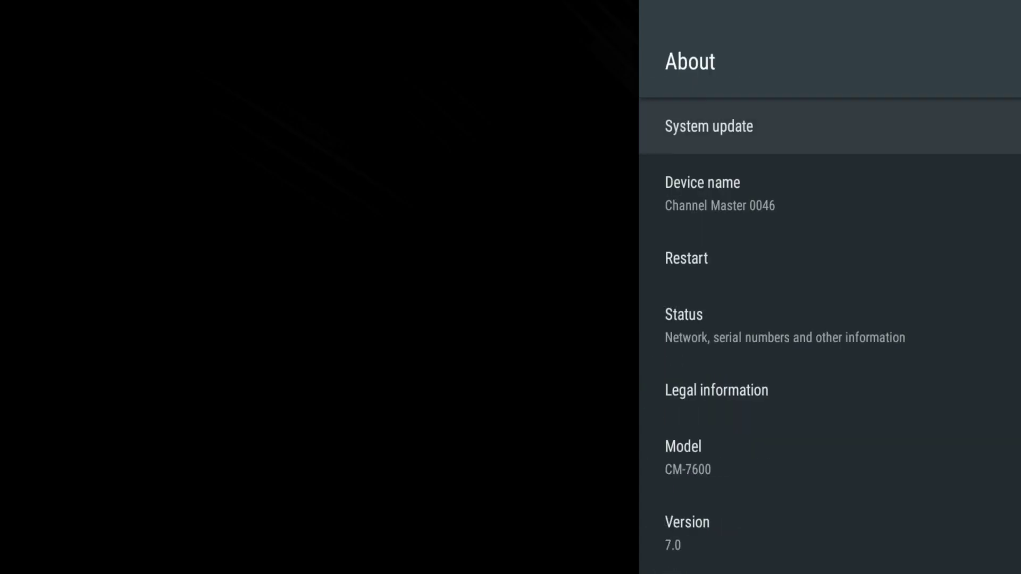
{"action": "key", "text": "Down"}
{"action": "key", "text": "Down"}
{"action": "key", "text": "Down"}
{"action": "key", "text": "Down"}
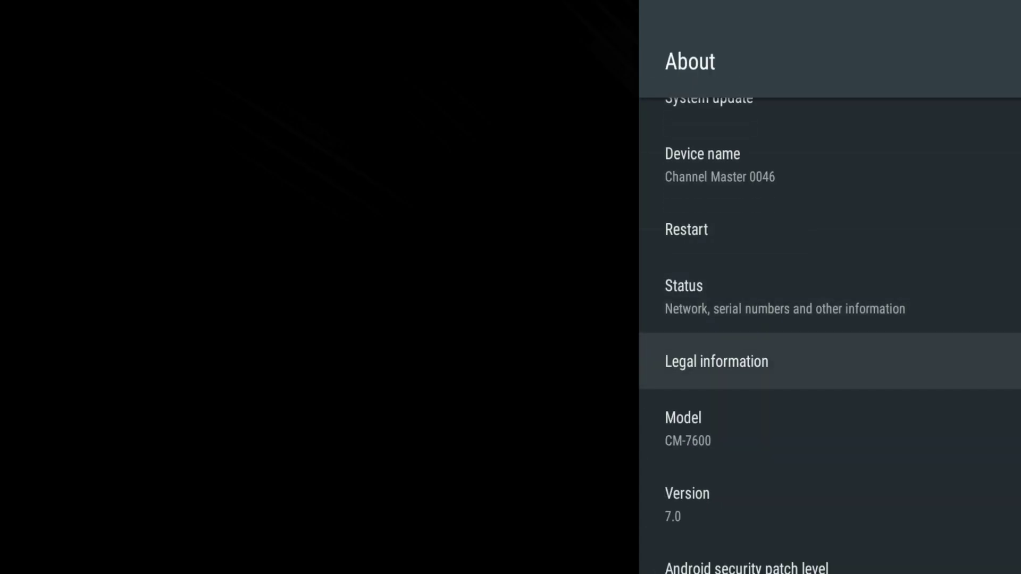
{"action": "key", "text": "Down"}
{"action": "key", "text": "Down"}
{"action": "key", "text": "Down"}
{"action": "key", "text": "Down"}
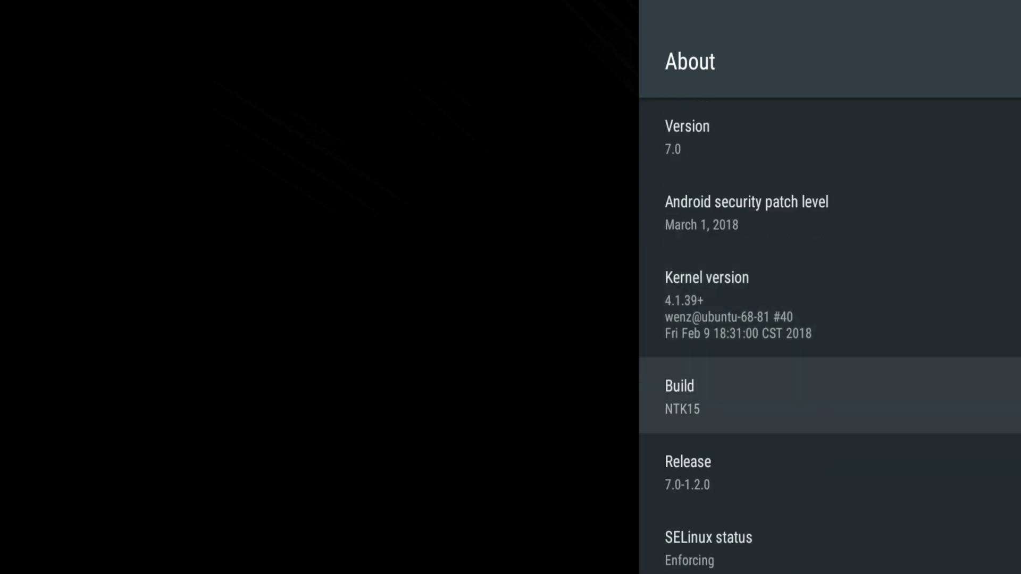
{"action": "key", "text": "Down"}
{"action": "key", "text": "Down"}
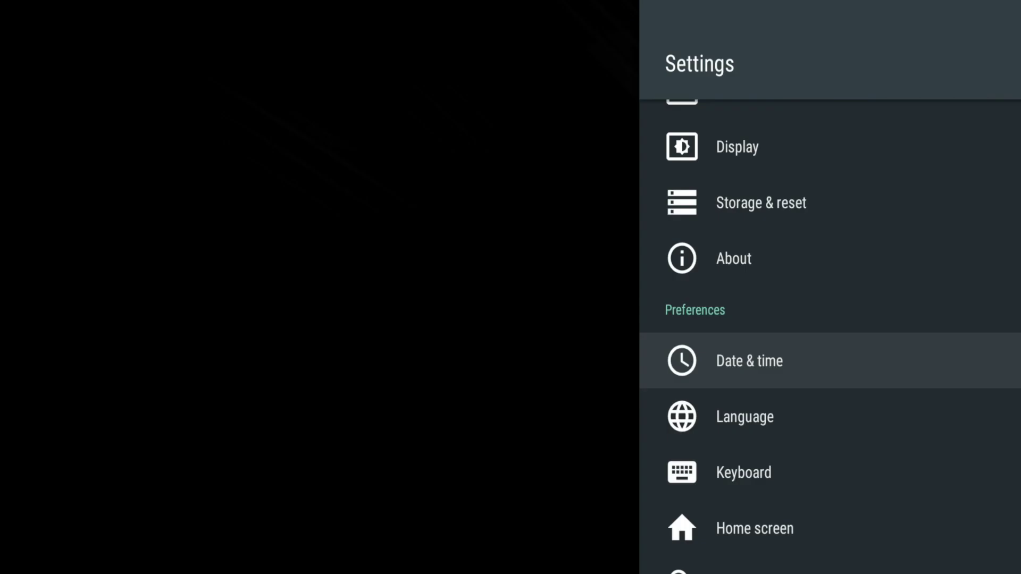
{"action": "key", "text": "Return"}
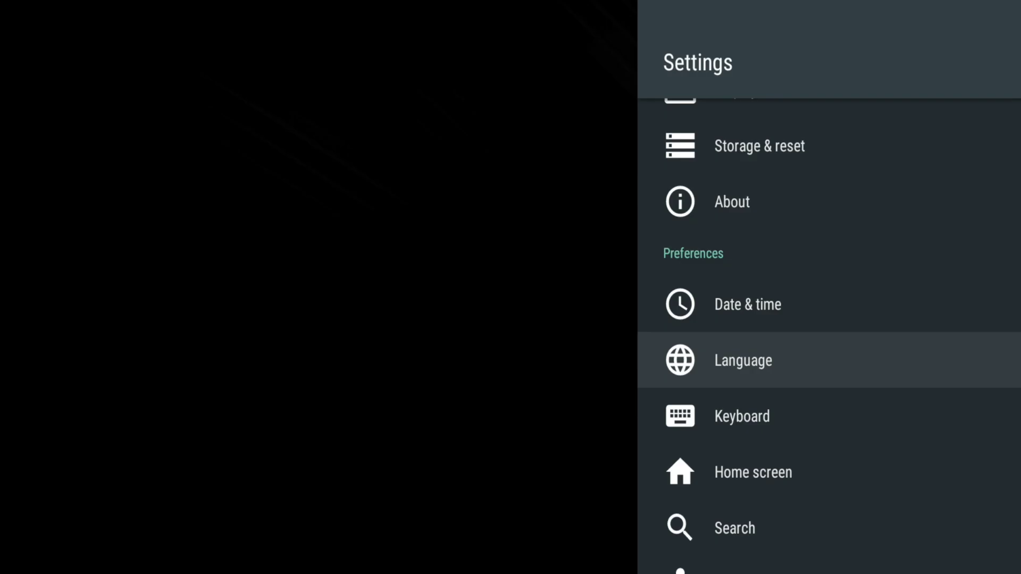
{"action": "key", "text": "Return"}
{"action": "key", "text": "Down"}
{"action": "key", "text": "Down"}
{"action": "key", "text": "Down"}
{"action": "key", "text": "Down"}
{"action": "key", "text": "Down"}
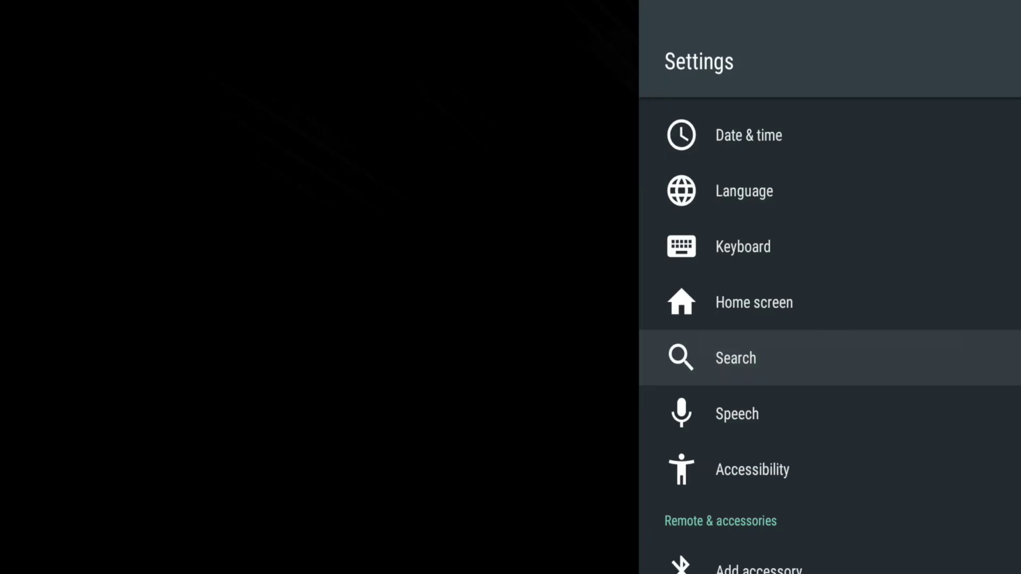
{"action": "key", "text": "Return"}
{"action": "key", "text": "Down"}
{"action": "key", "text": "Down"}
{"action": "key", "text": "Down"}
{"action": "key", "text": "Down"}
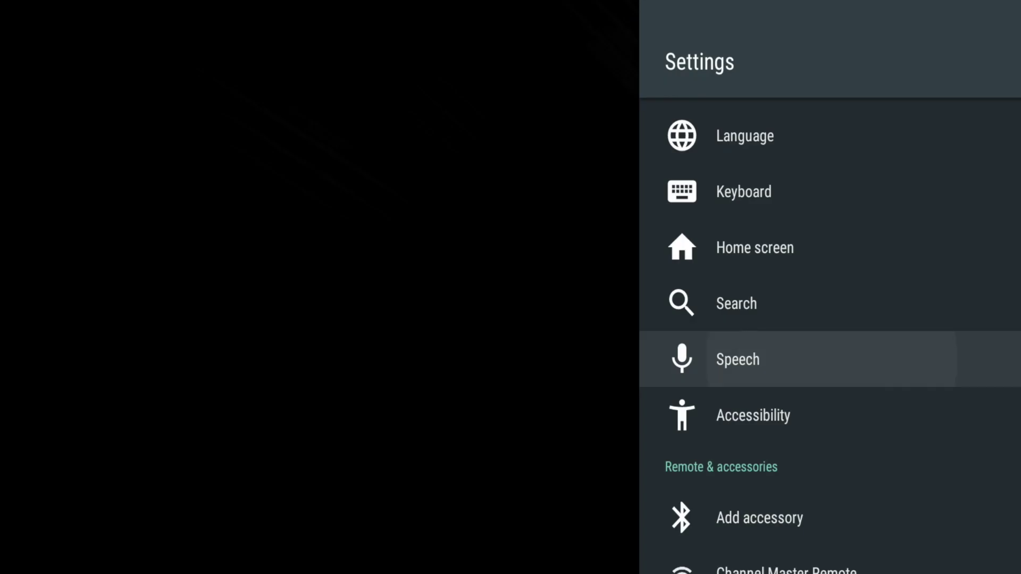
{"action": "key", "text": "Return"}
{"action": "key", "text": "Down"}
{"action": "key", "text": "Down"}
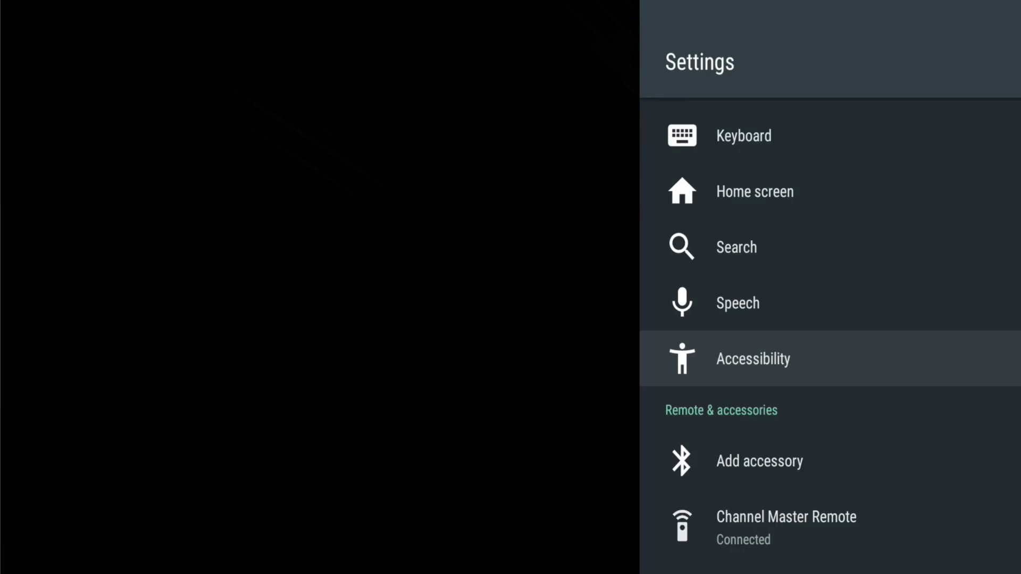
{"action": "key", "text": "Return"}
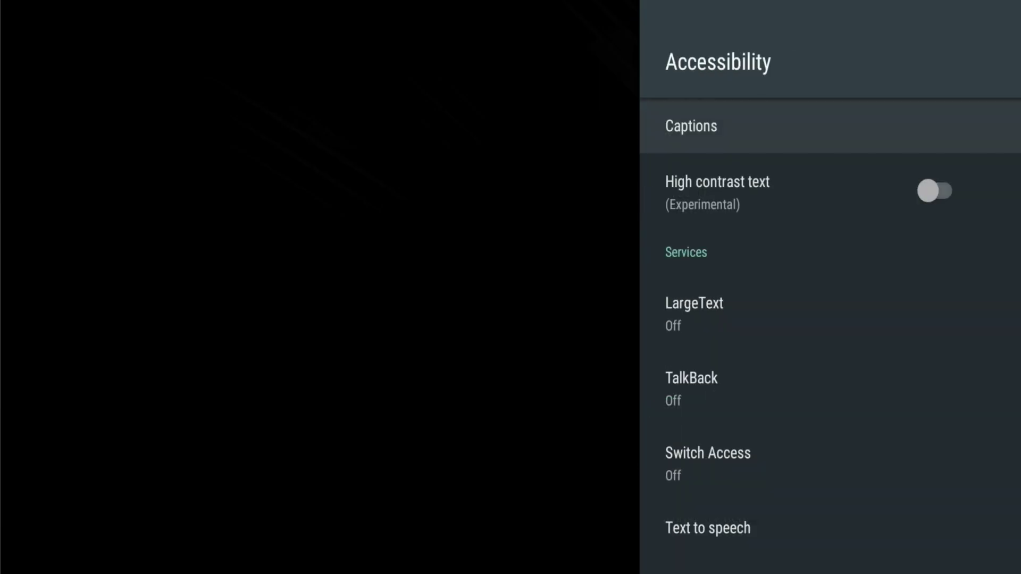
{"action": "key", "text": "Down"}
{"action": "key", "text": "Down"}
{"action": "key", "text": "Down"}
{"action": "key", "text": "Down"}
{"action": "key", "text": "Down"}
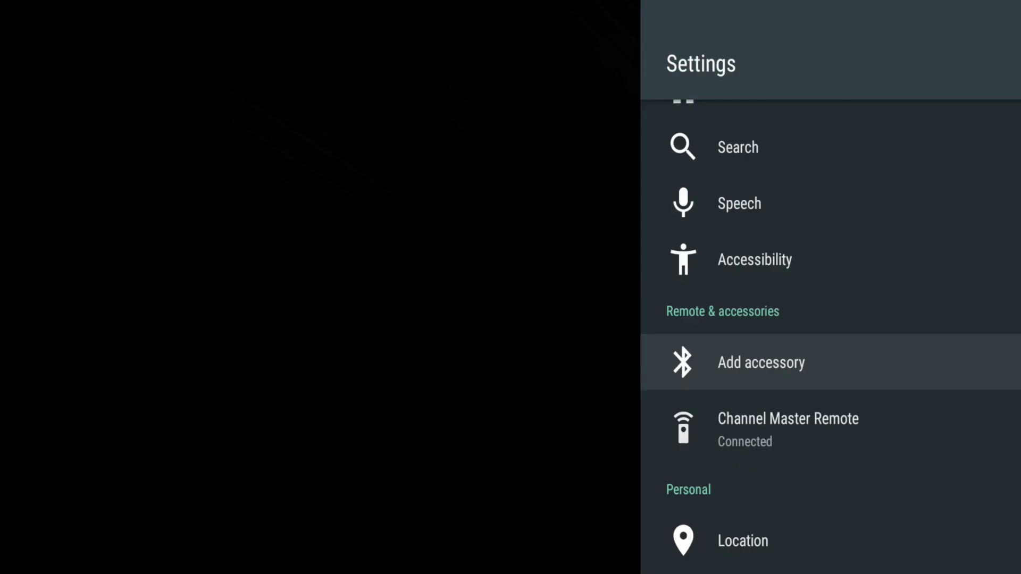
{"action": "key", "text": "Return"}
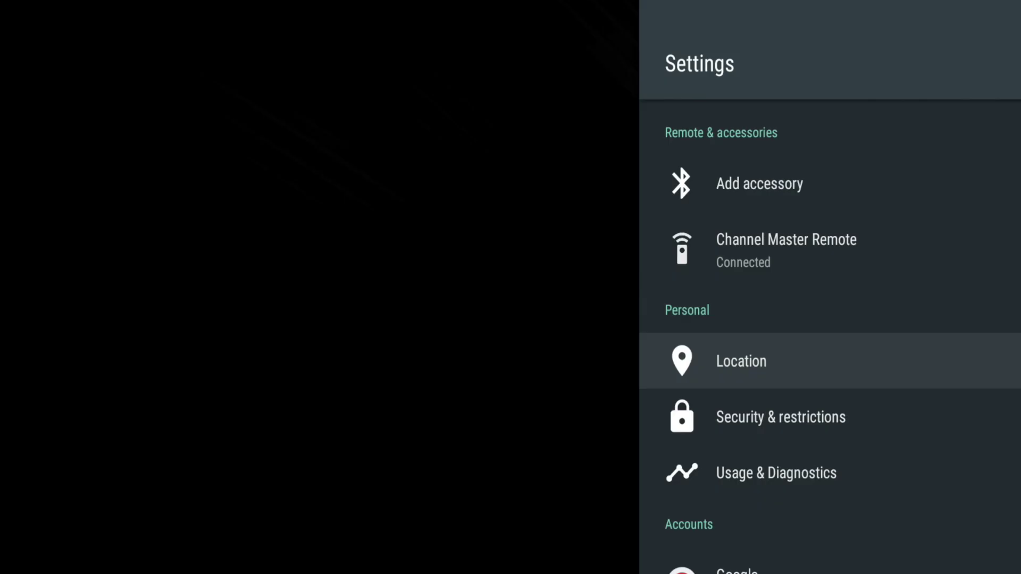
View Location, Security & restrictions and Usage & Diagnostics, then start recording Dr. Phil S16: Ep. 63
{"action": "key", "text": "Return"}
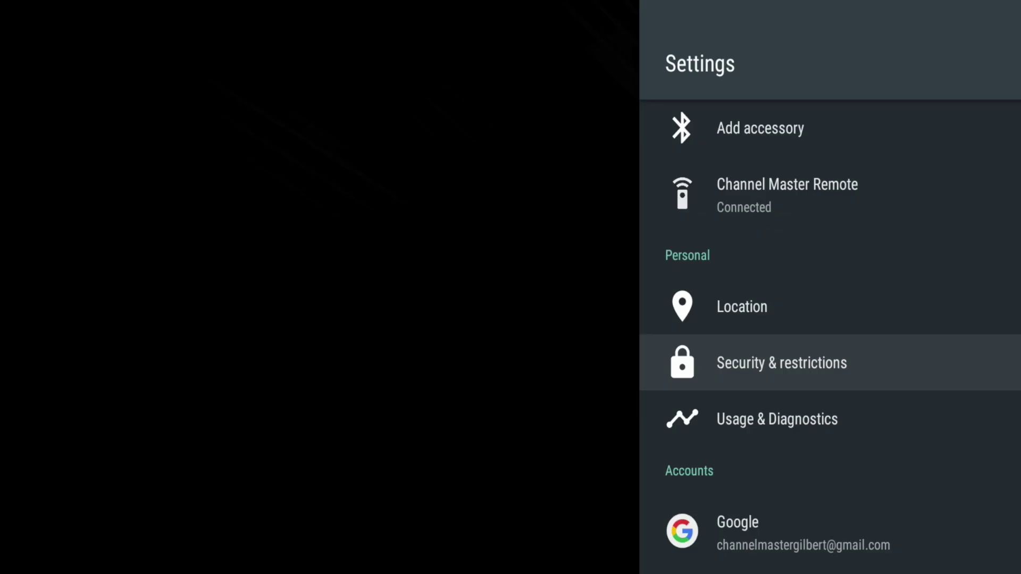
{"action": "key", "text": "Return"}
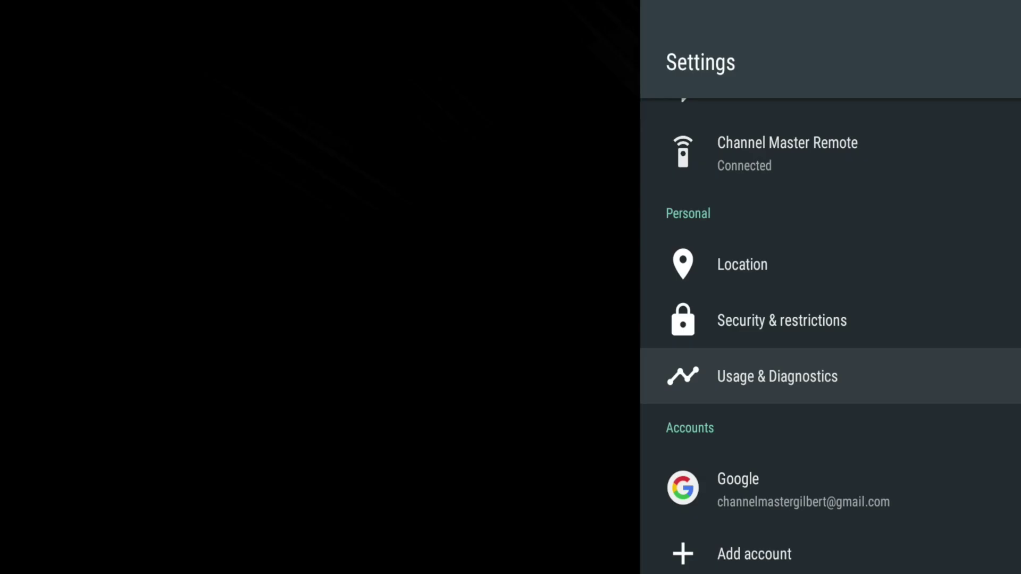
{"action": "key", "text": "Return"}
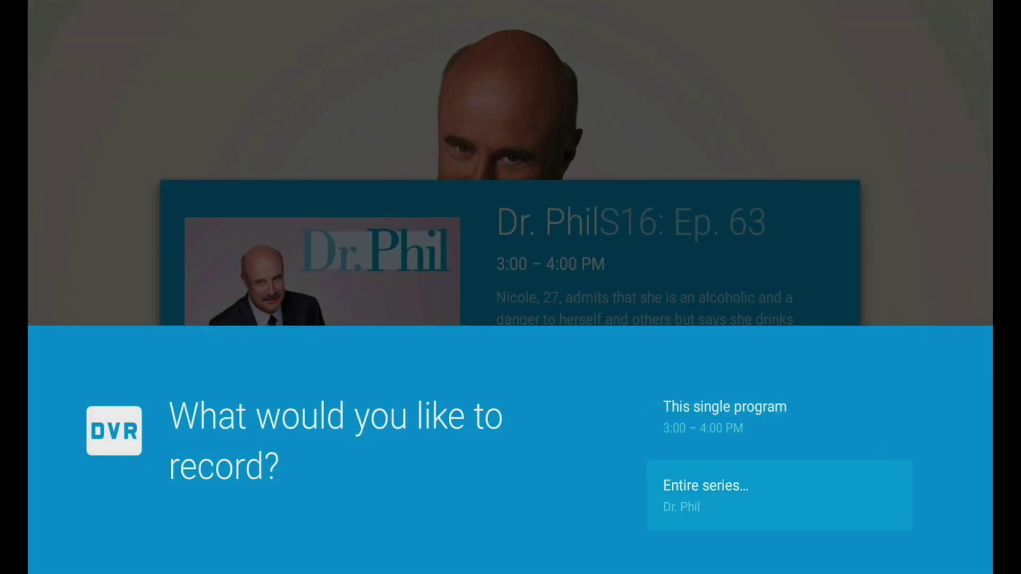
Record the entire Dr. Phil series, confirm its settings, and open the recording schedule
{"action": "key", "text": "Return"}
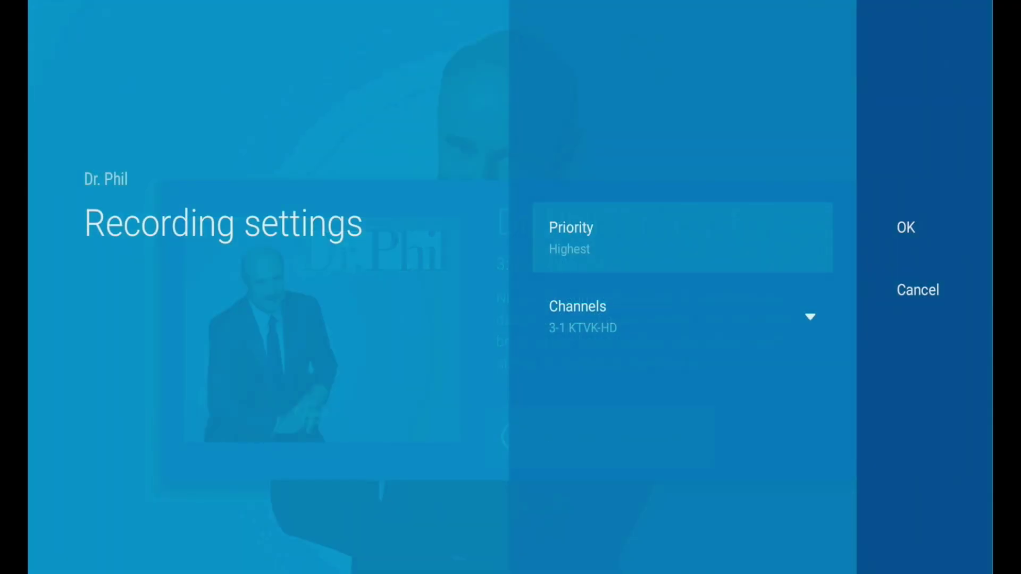
{"action": "key", "text": "Right"}
{"action": "key", "text": "Return"}
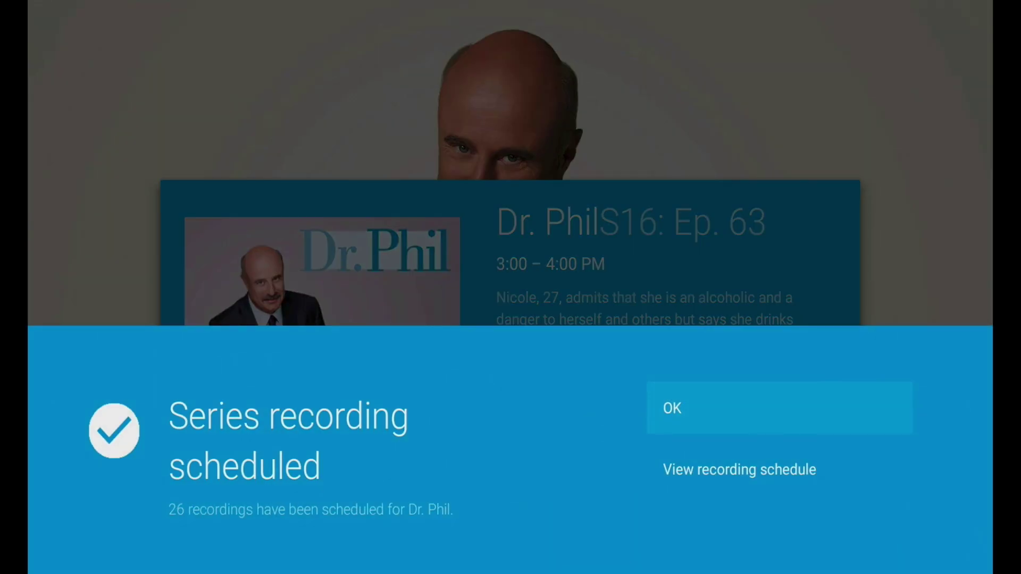
{"action": "key", "text": "Return"}
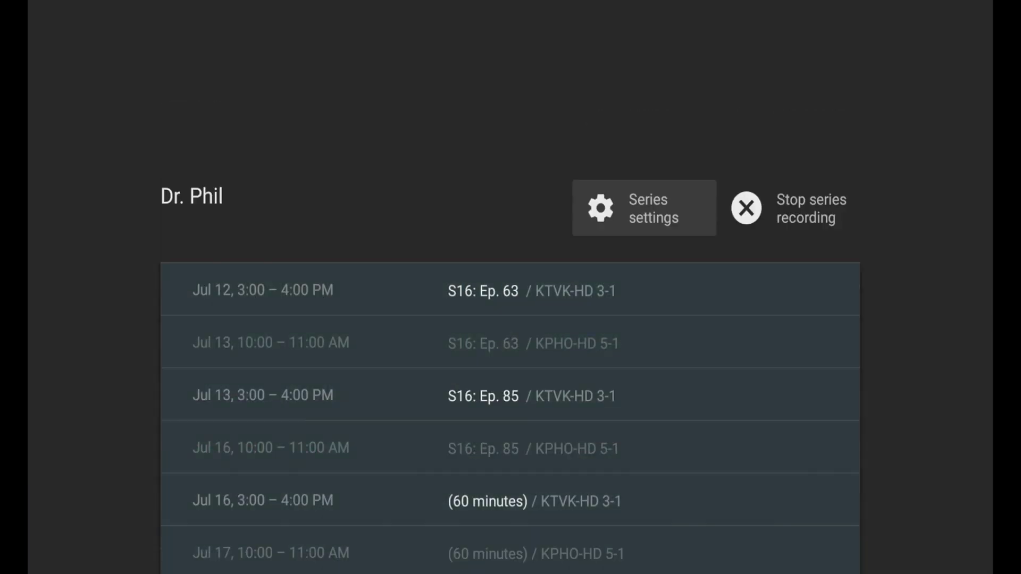
Scroll down through the Dr. Phil airings on KTVK-HD 3-1 and KPHO-HD 5-1 to Jul 23
{"action": "key", "text": "Down"}
{"action": "key", "text": "Down"}
{"action": "key", "text": "Down"}
{"action": "key", "text": "Down"}
{"action": "key", "text": "Down"}
{"action": "key", "text": "Down"}
{"action": "key", "text": "Down"}
{"action": "key", "text": "Down"}
{"action": "key", "text": "Down"}
{"action": "key", "text": "Down"}
{"action": "key", "text": "Down"}
{"action": "key", "text": "Down"}
{"action": "key", "text": "Down"}
{"action": "key", "text": "Down"}
{"action": "key", "text": "Down"}
{"action": "key", "text": "Down"}
{"action": "key", "text": "Down"}
{"action": "key", "text": "Down"}
{"action": "key", "text": "Down"}
{"action": "key", "text": "Down"}
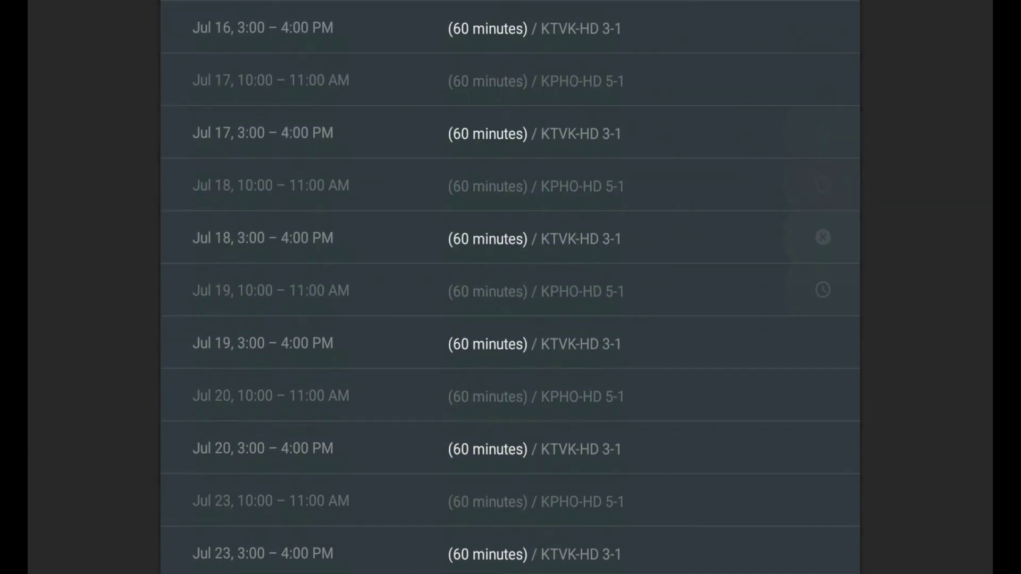